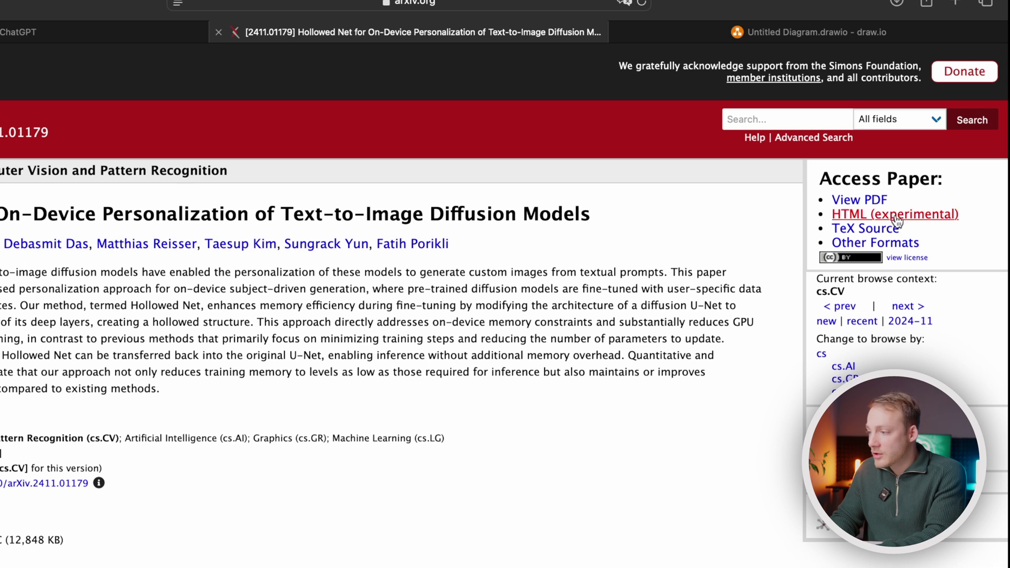
Step: Open the Hollowed Net paper's HTML version and copy its arXiv link into the ChatGPT prompt
left_click(897, 221)
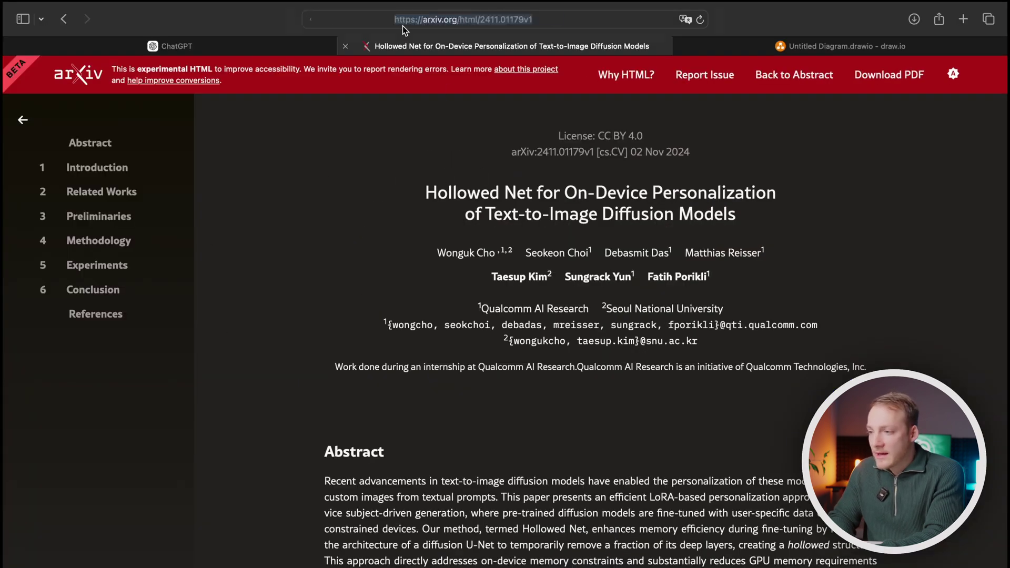
left_click(278, 238)
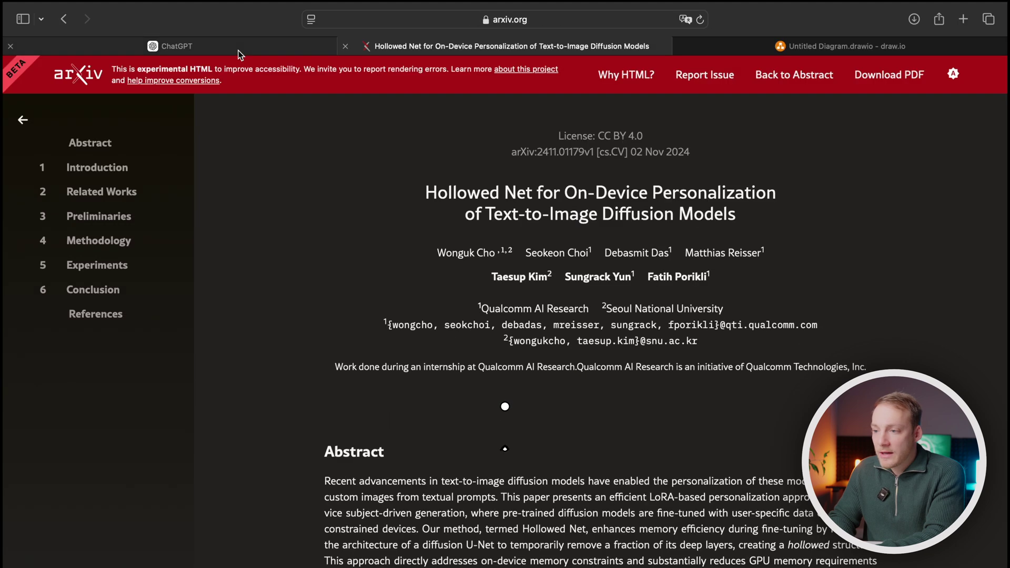
left_click(238, 53)
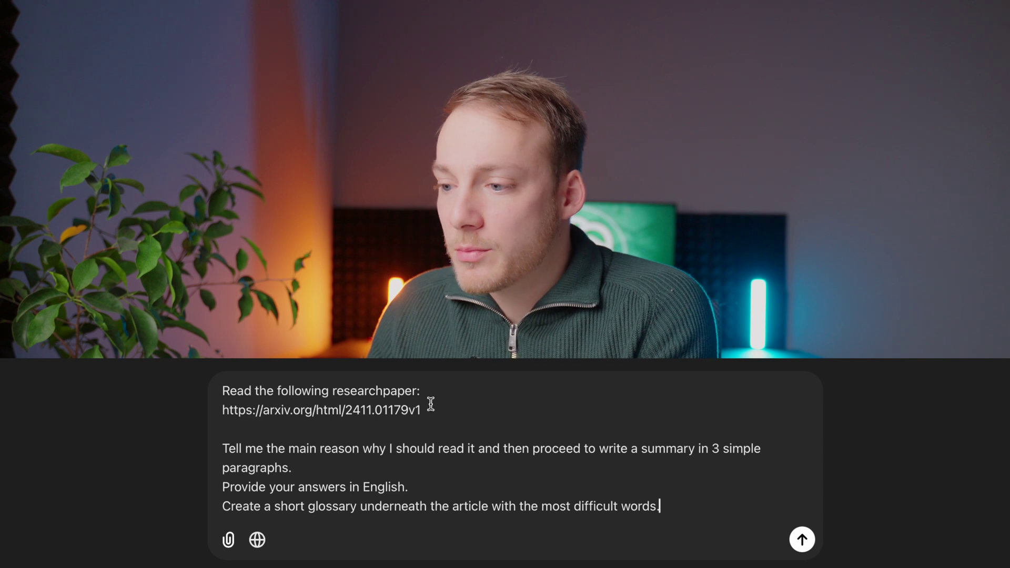
left_click_drag(432, 410, 177, 409)
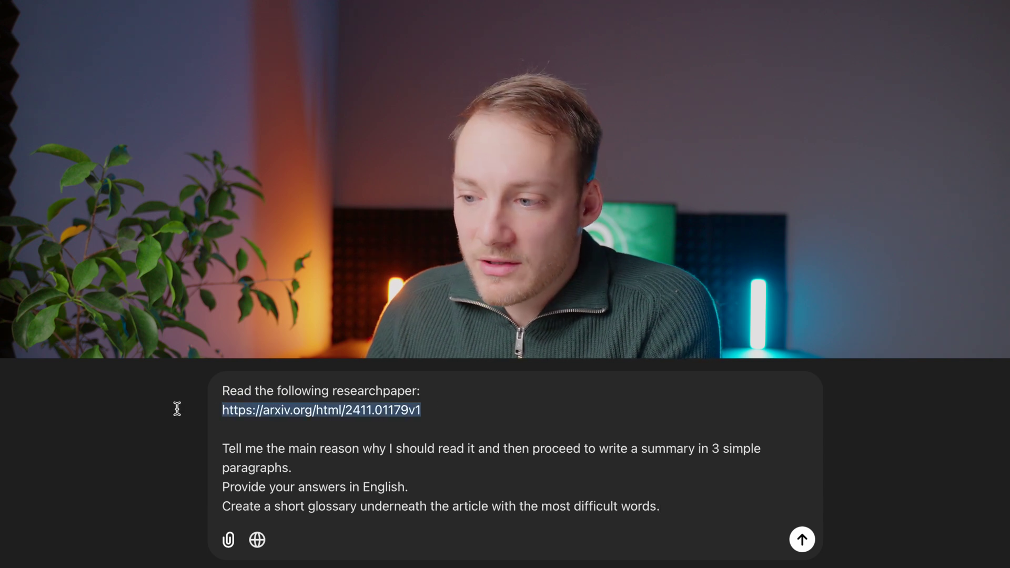
left_click(245, 448)
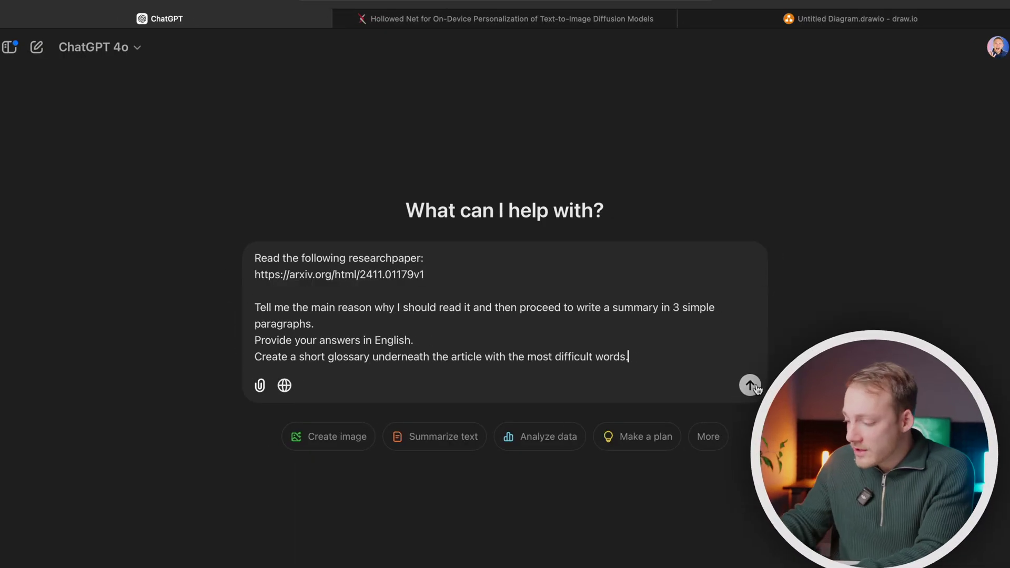
Step: Send the Hollowed Net summary-and-glossary request, review the reply, and select its Glossary heading
left_click(750, 383)
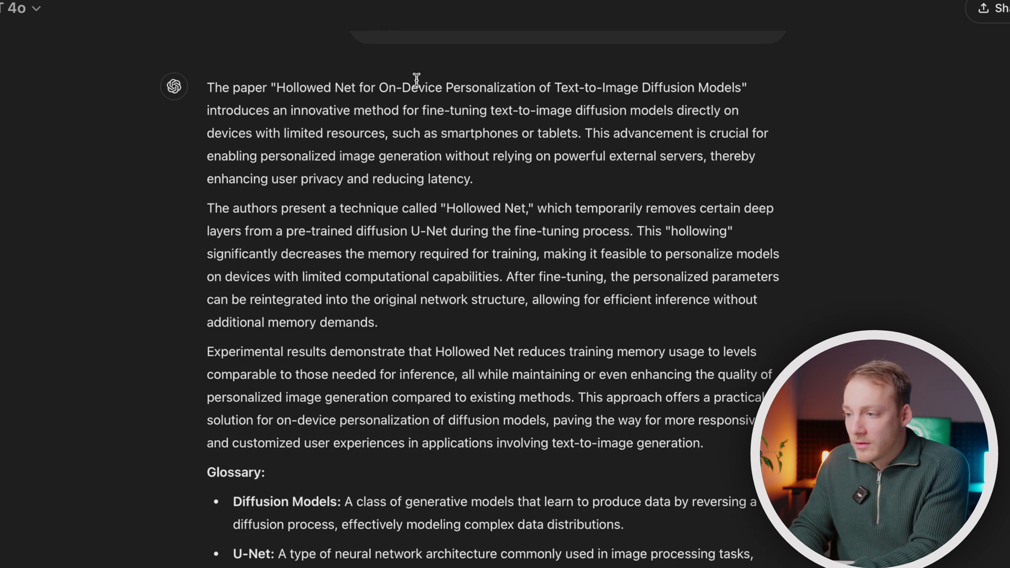
scroll(425, 78, "up", 4)
scroll(419, 282, "down", 5)
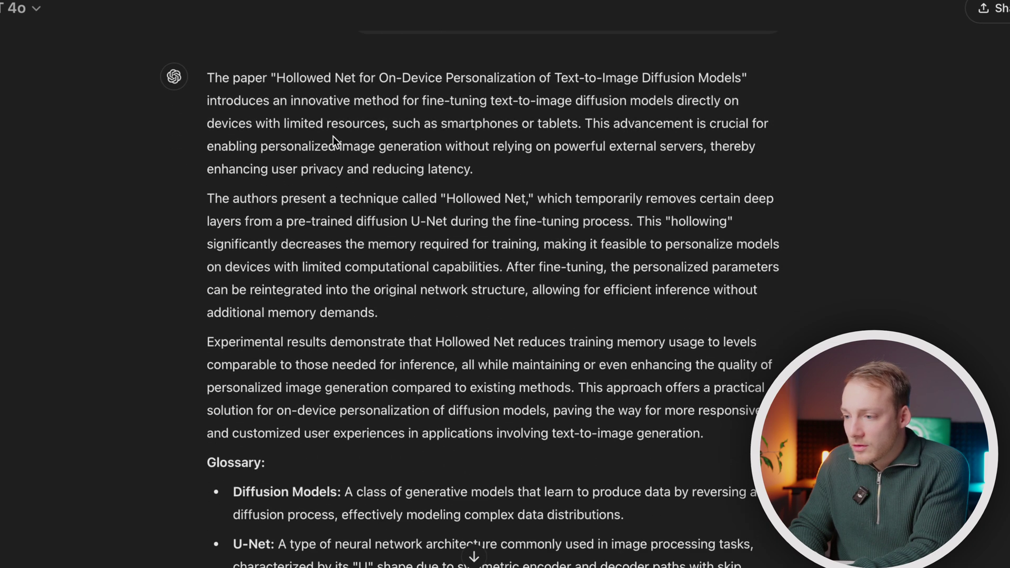
scroll(430, 234, "up", 3)
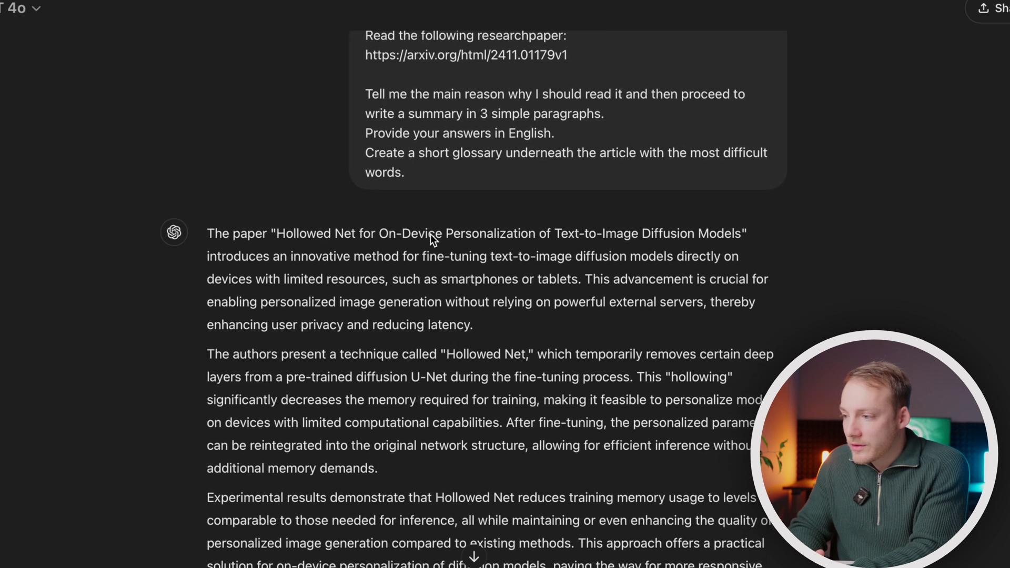
scroll(430, 234, "down", 7)
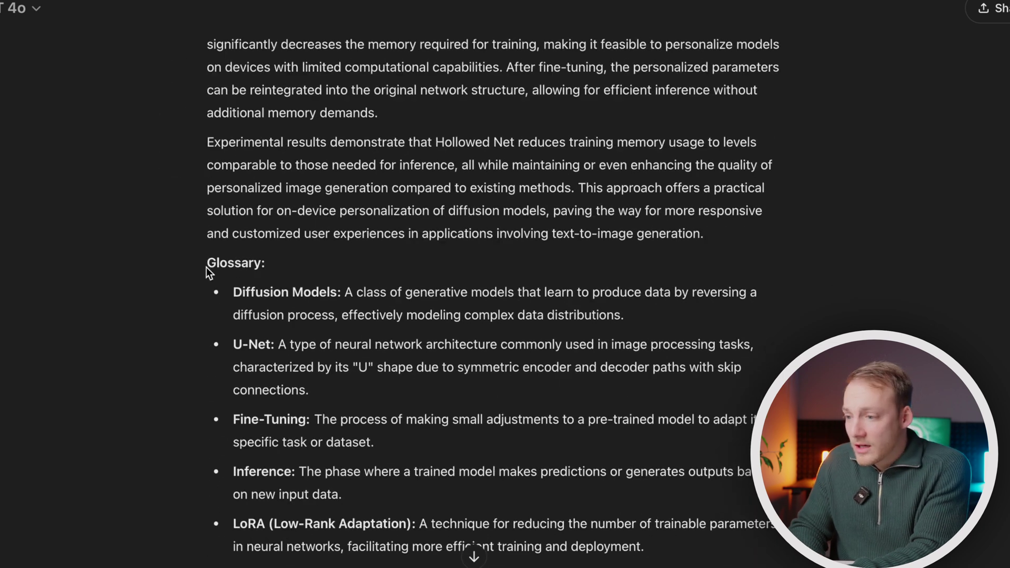
left_click_drag(206, 266, 266, 264)
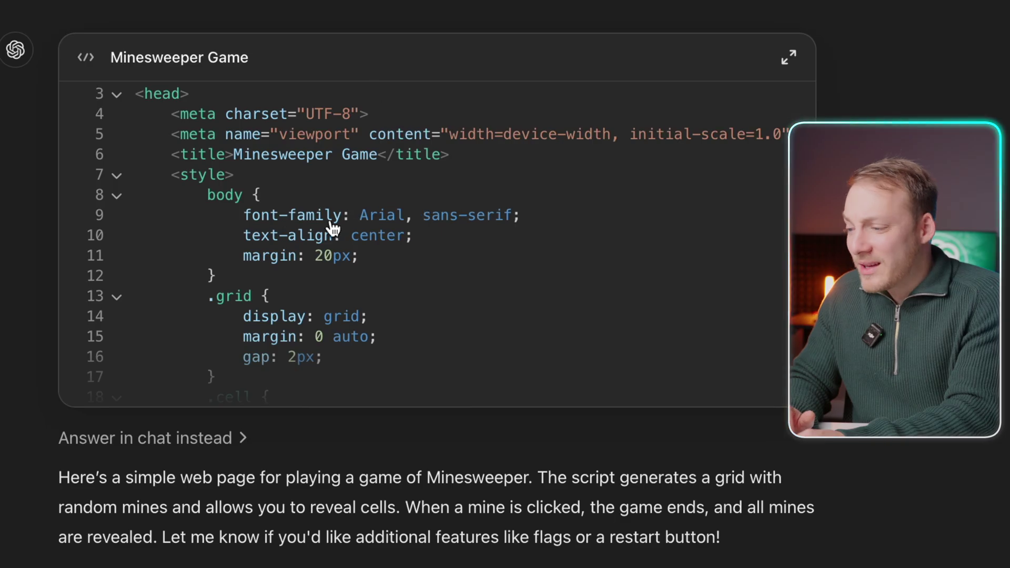
Step: Scroll through the generated Minesweeper Game HTML code in ChatGPT's canvas
scroll(333, 226, "up", 1)
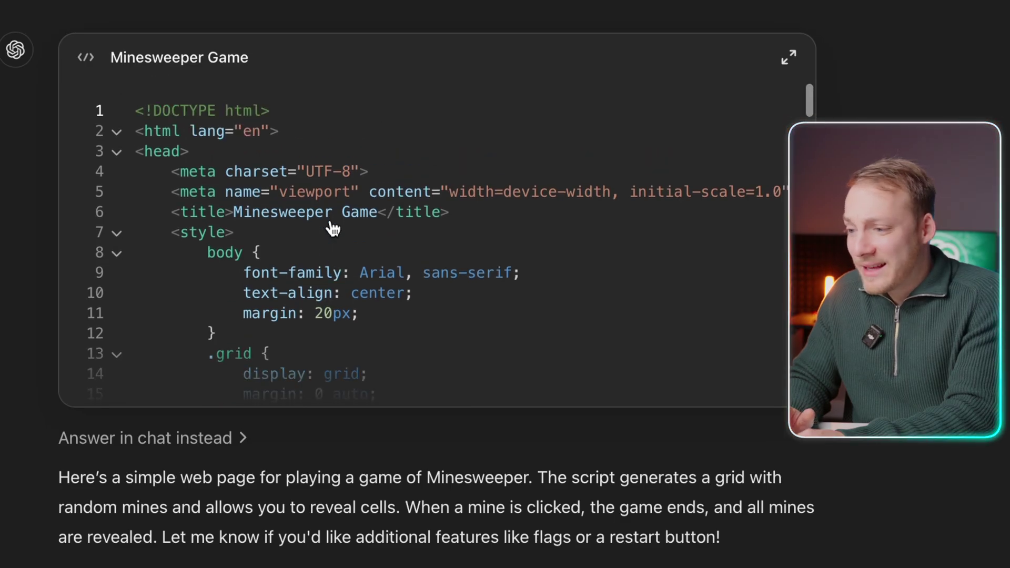
scroll(332, 227, "down", 10)
scroll(520, 203, "down", 15)
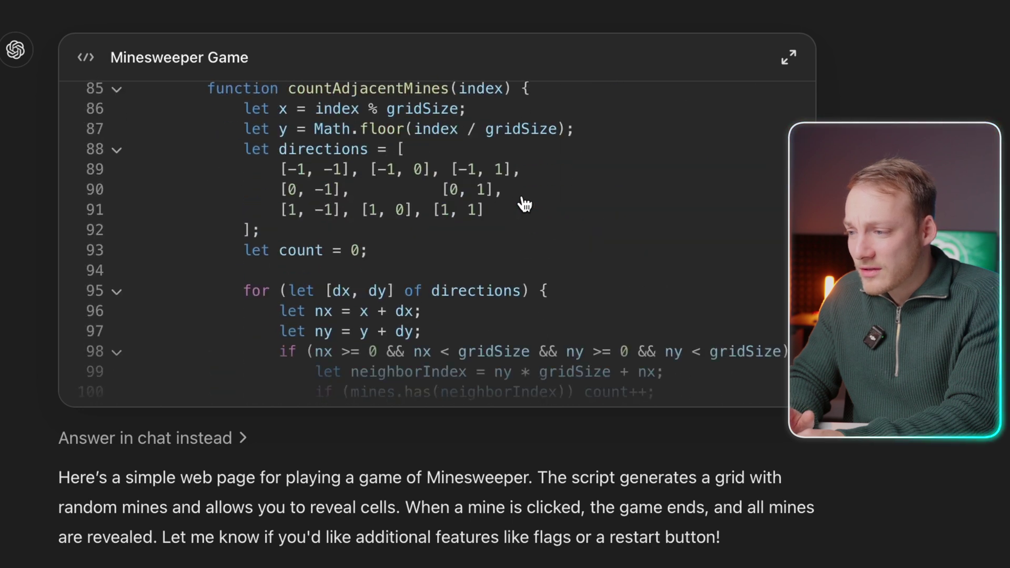
scroll(410, 186, "up", 5)
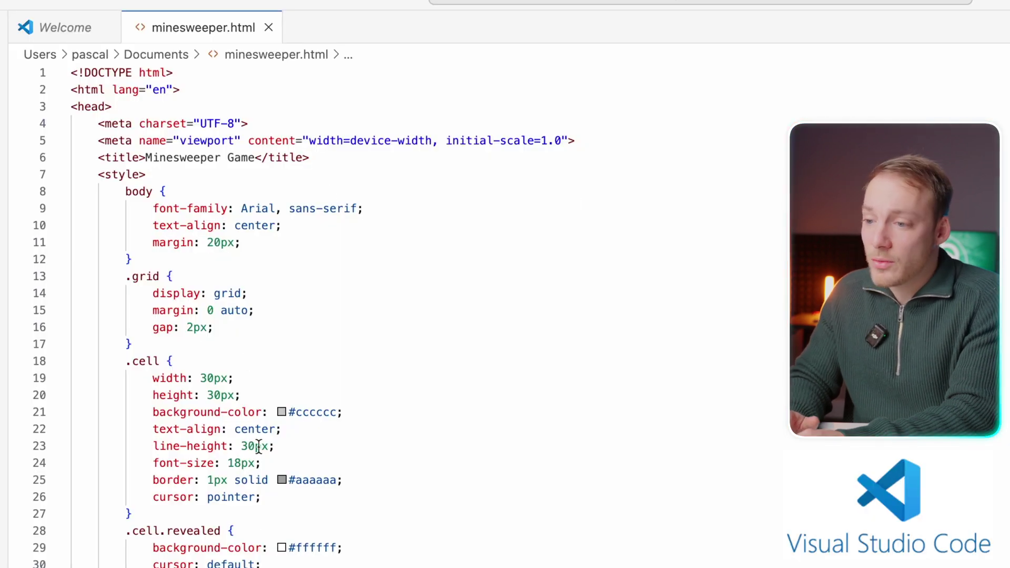
scroll(256, 521, "down", 10)
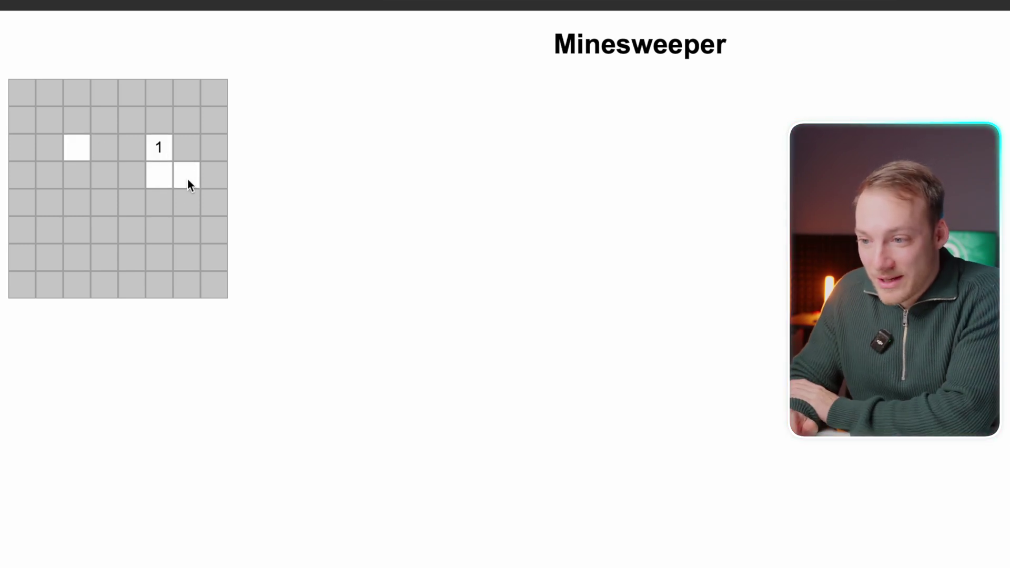
Step: Uncover a cell on the 8×8 Minesweeper grid
left_click(156, 131)
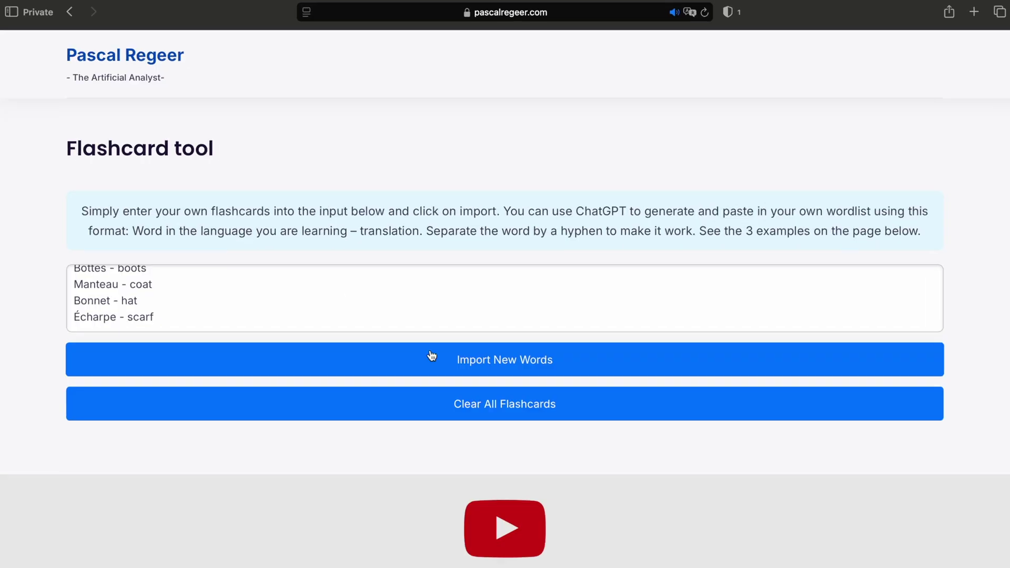
Step: Import the French word list as flashcards, then flip the Porte and Réveillé cards
left_click(453, 356)
left_click(453, 355)
scroll(450, 378, "down", 3)
left_click(266, 451)
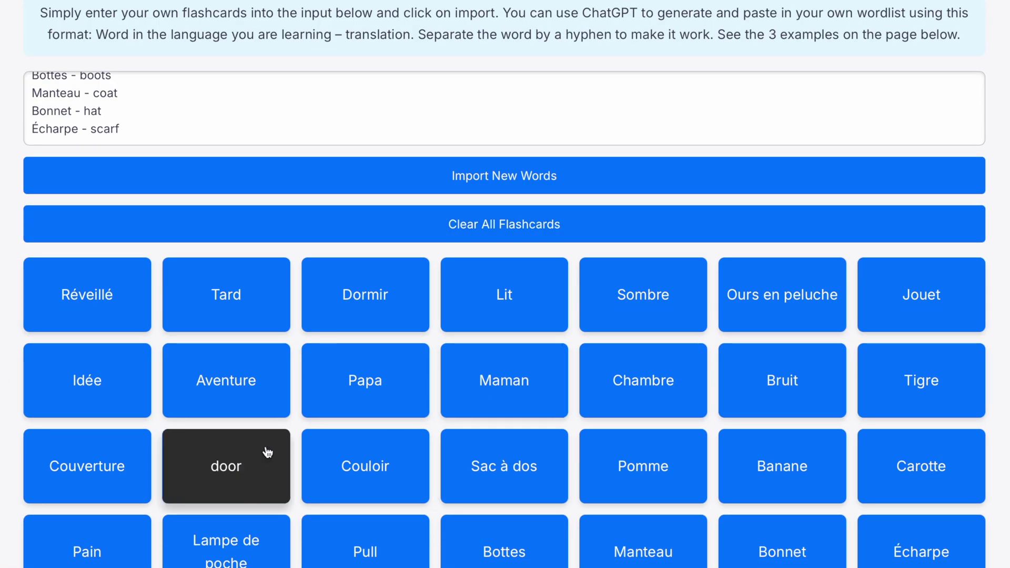
left_click(86, 295)
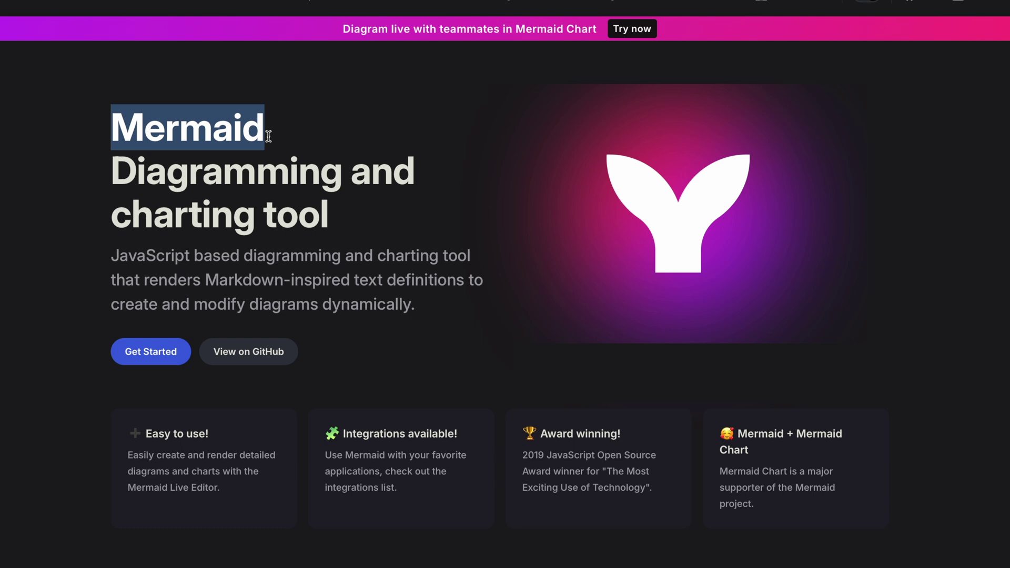
Step: Start the Mermaid-syntax Gantt chart request for a website and branding rollout plan
left_click(98, 149)
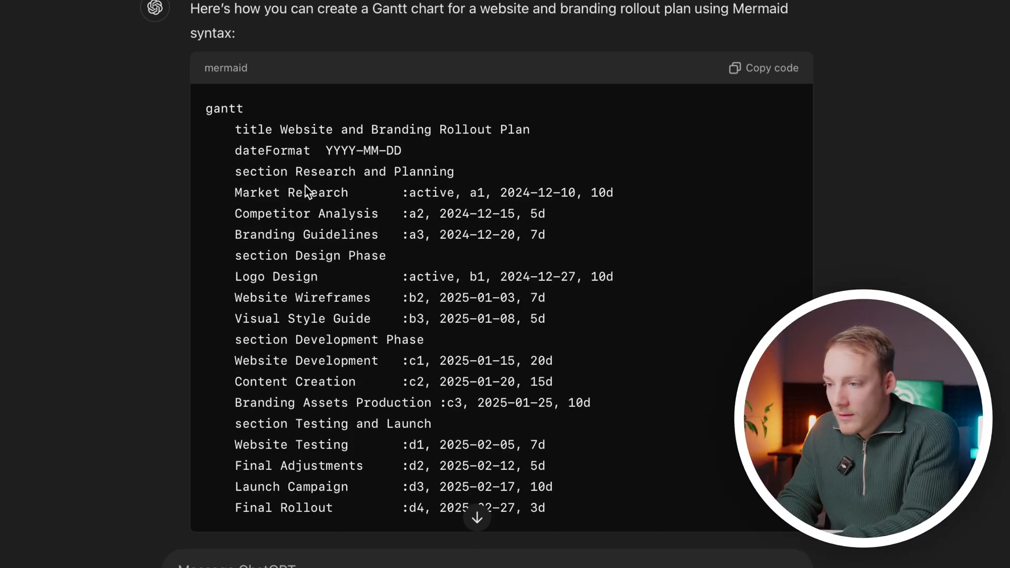
Step: Review the Mermaid Gantt code block, then move to the Untitled Diagram.drawio tab
scroll(500, 266, "down", 2)
scroll(440, 138, "up", 10)
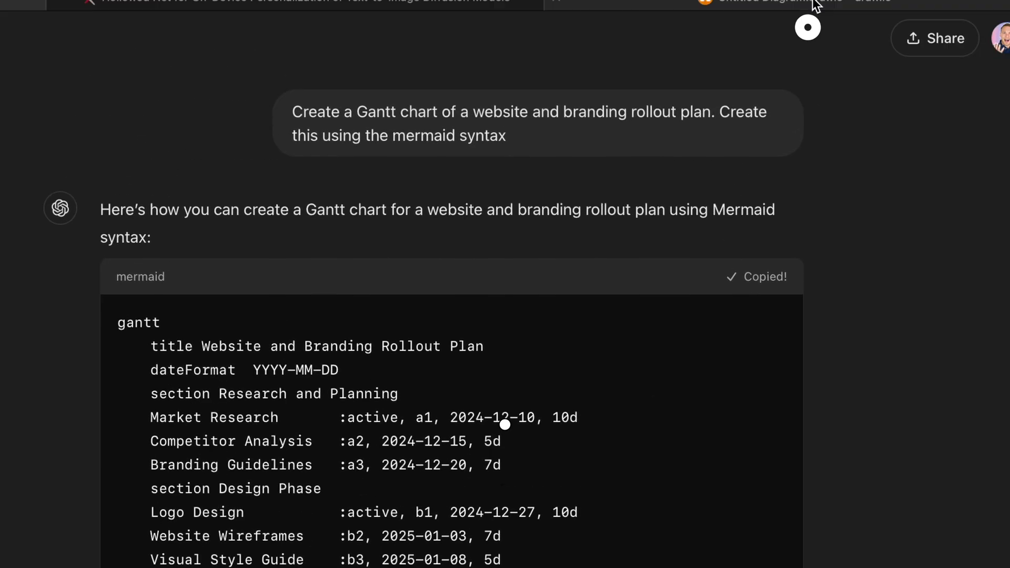
left_click(803, 22)
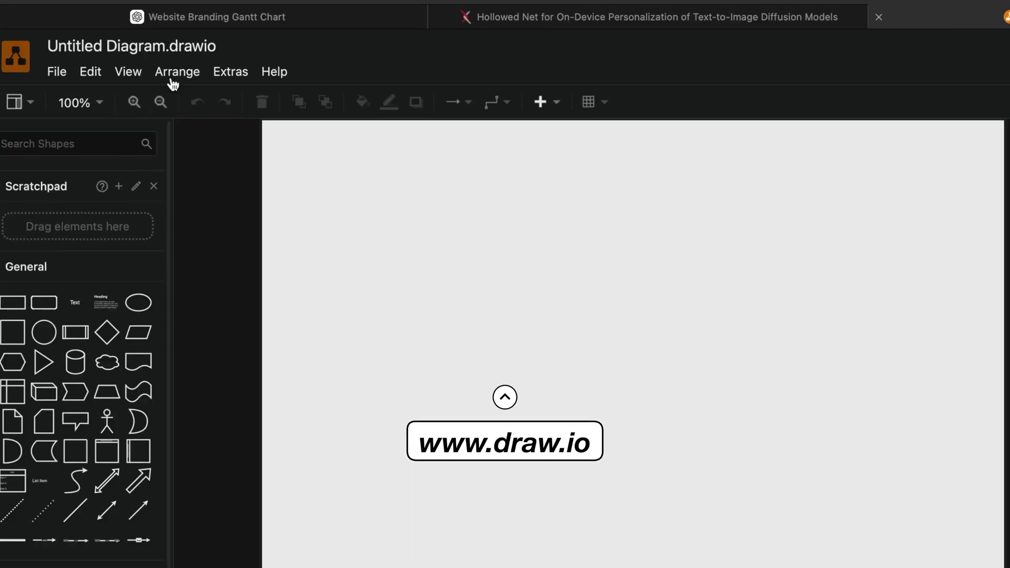
Step: Replace the sample in Arrange > Insert > Advanced > Mermaid with the pasted gantt code and insert it
left_click(177, 72)
mouse_move(255, 353)
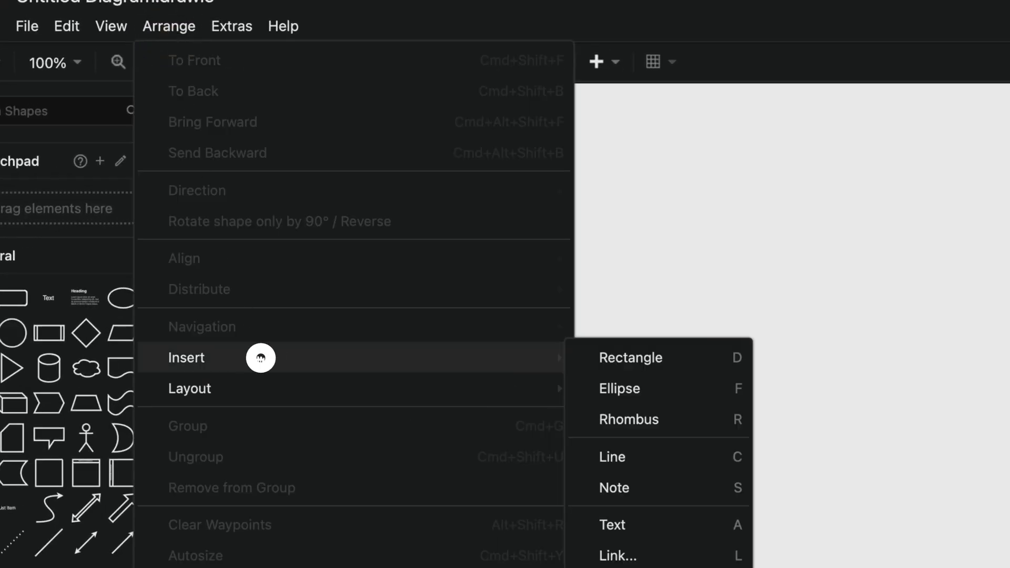
mouse_move(663, 567)
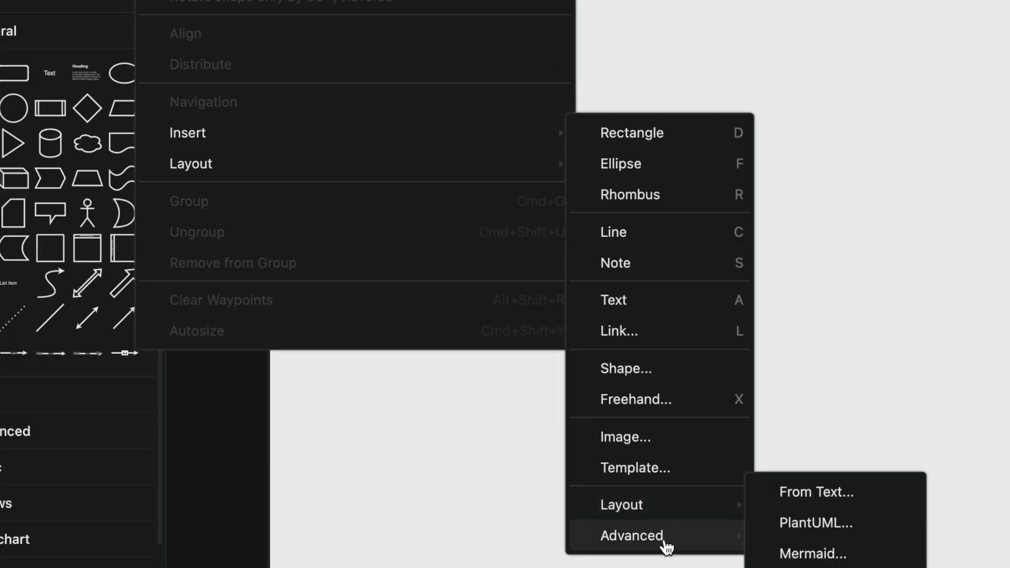
left_click(810, 555)
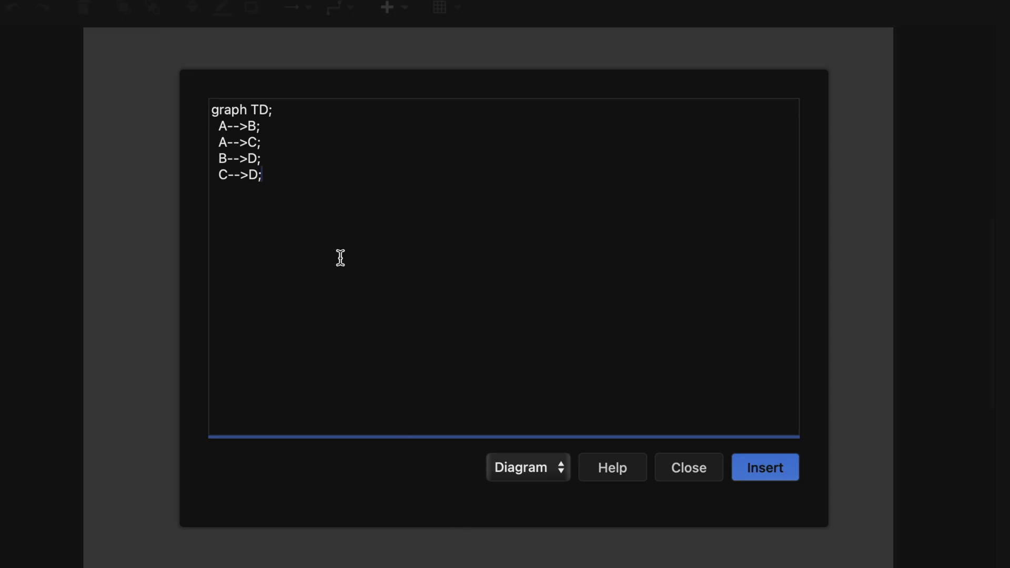
key("super+a")
key("BackSpace")
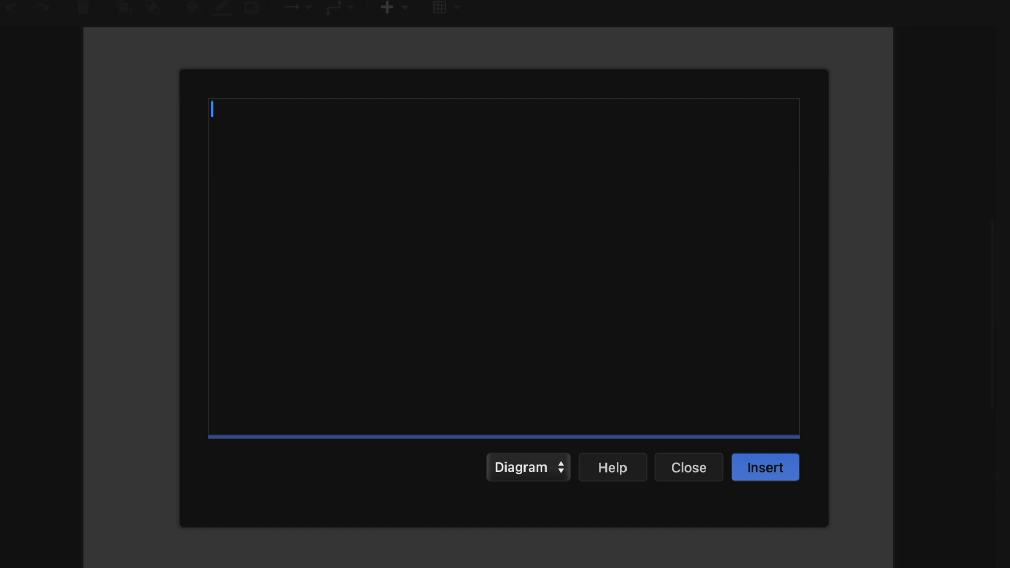
type("gantt     title Website and Branding Rollout Plan     dateFormat  YYYY-MM-DD     section Research and Planning     Market Research      :active, a1, 2024-12-10, 10d     Competitor Analysis  :a2, 2024-12-15, 5d     Branding Guidelines  :a3, 2024-12-20, 7d     section Design Phase     Logo Design          :active, b1, 2024-12-27, 10d     Website Wireframes   :b2, 2025-01-03, 7d     Visual Style Guide   :b3, 2025-01-08, 5d     section Development Phase     Website Development  :c1, 2025-01-15, 20d     Content Creation     :c2, 2025-01-20, 15d     Branding Assets Production :c3, 2025-01-25, 10d     section Testing and Launch     Website Testing      :d1, 2025-02-05, 7d     Final Adjustments    :d2, 2025-02-12, 5d     Launch Campaign      :d3, 2025-02-17, 10d     Final Rollout        :d4, 2025-02-27, 3d")
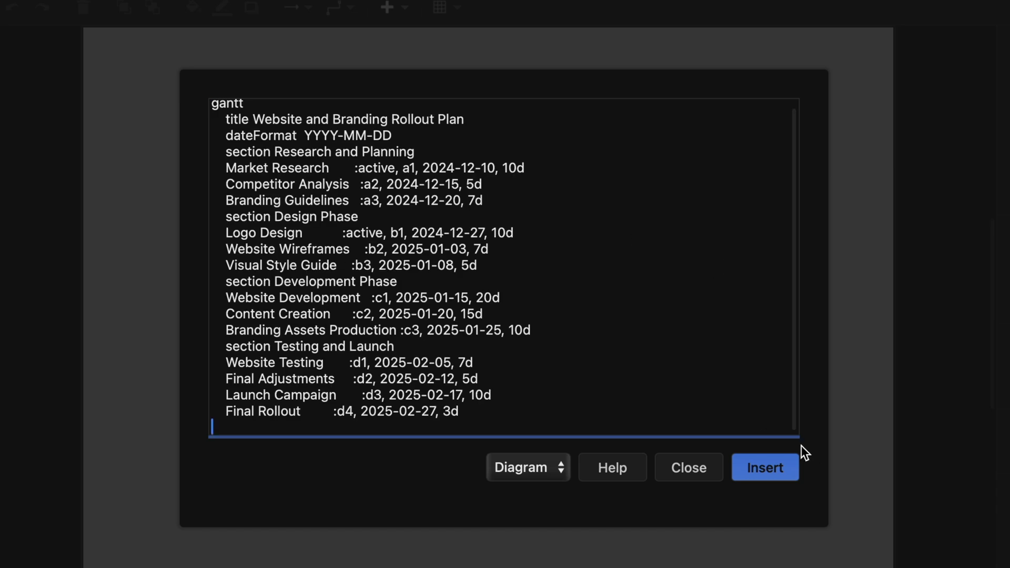
left_click(764, 468)
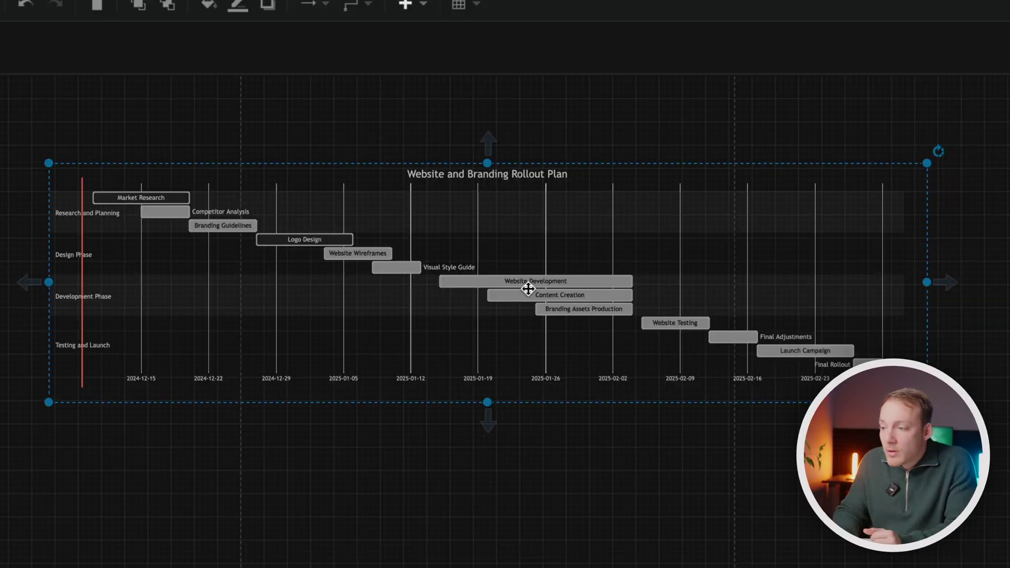
Step: Bring up the Website and Branding Rollout gantt chart's Mermaid code and scroll through it
double_click(528, 288)
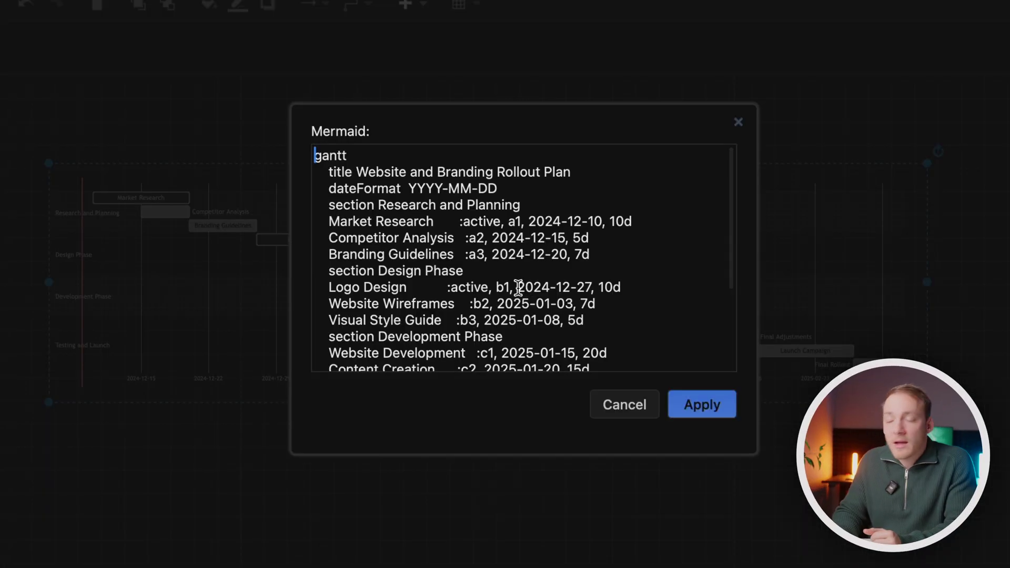
scroll(505, 225, "down", 2)
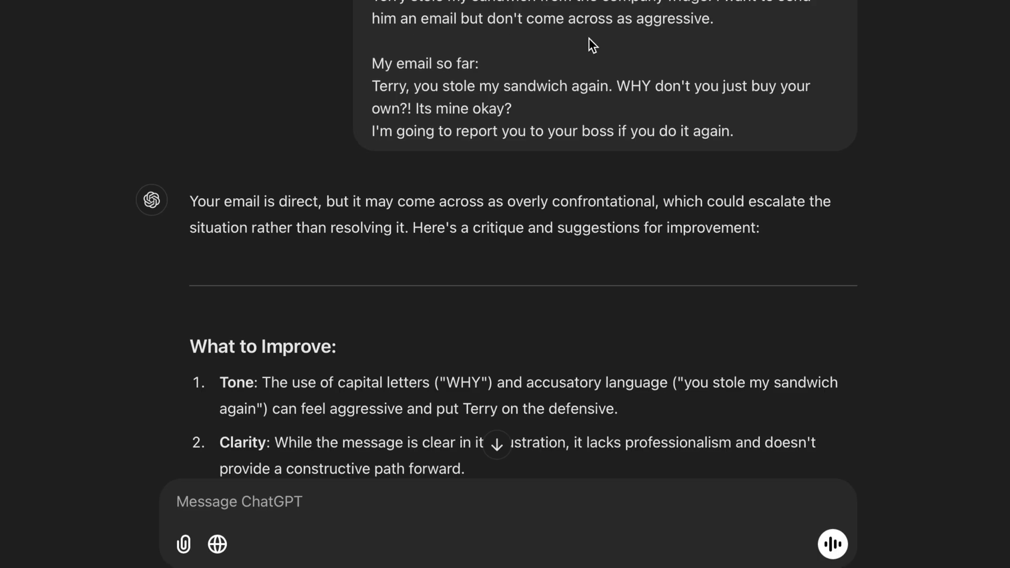
scroll(589, 39, "down", 3)
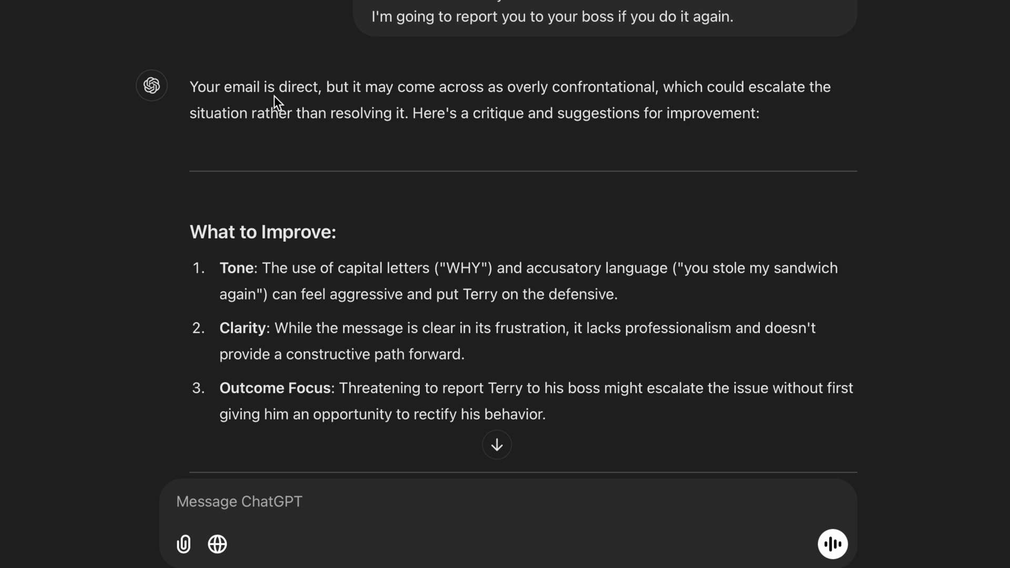
scroll(189, 118, "up", 1)
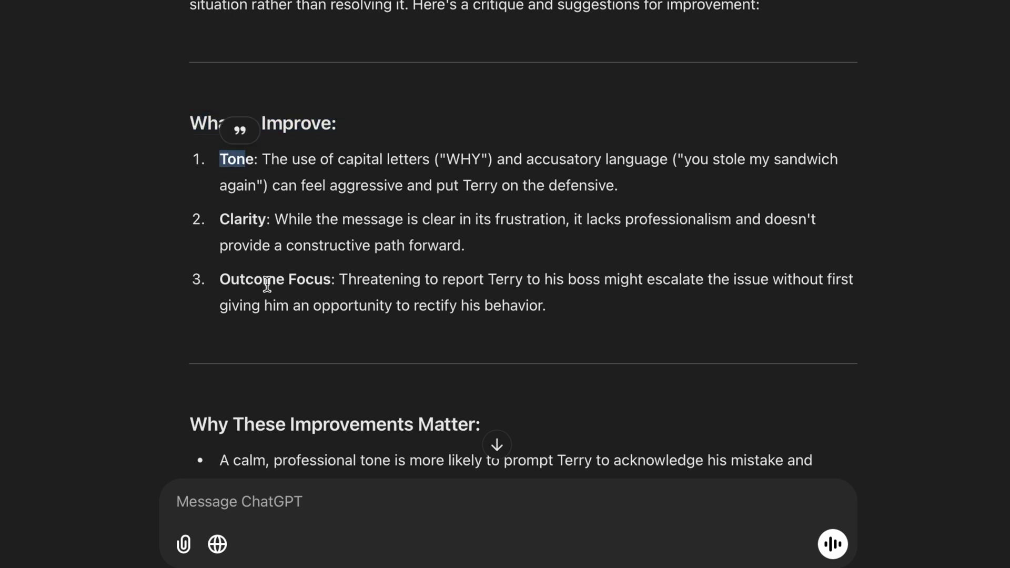
scroll(267, 284, "down", 5)
left_click_drag(192, 223, 497, 226)
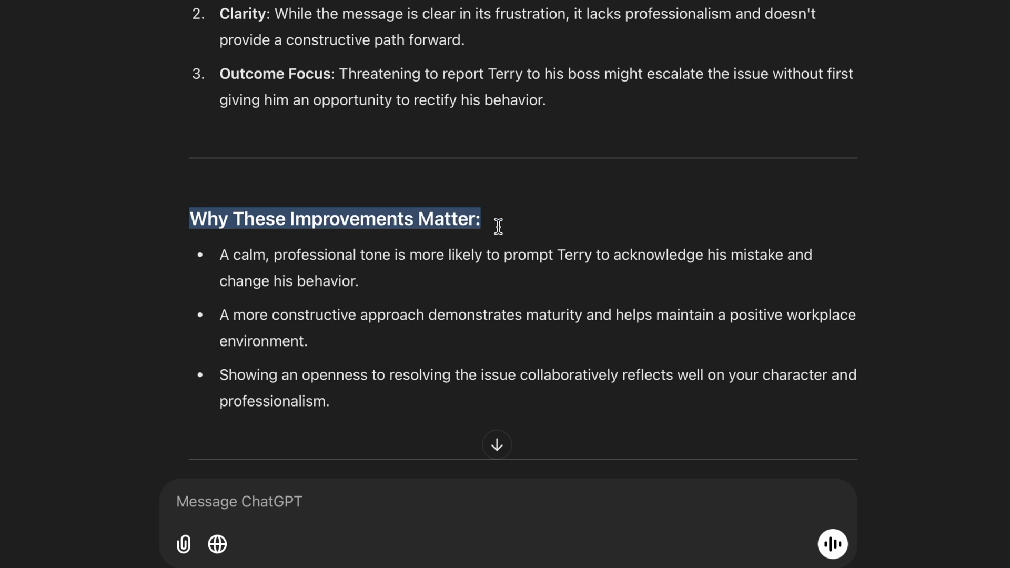
scroll(498, 226, "down", 10)
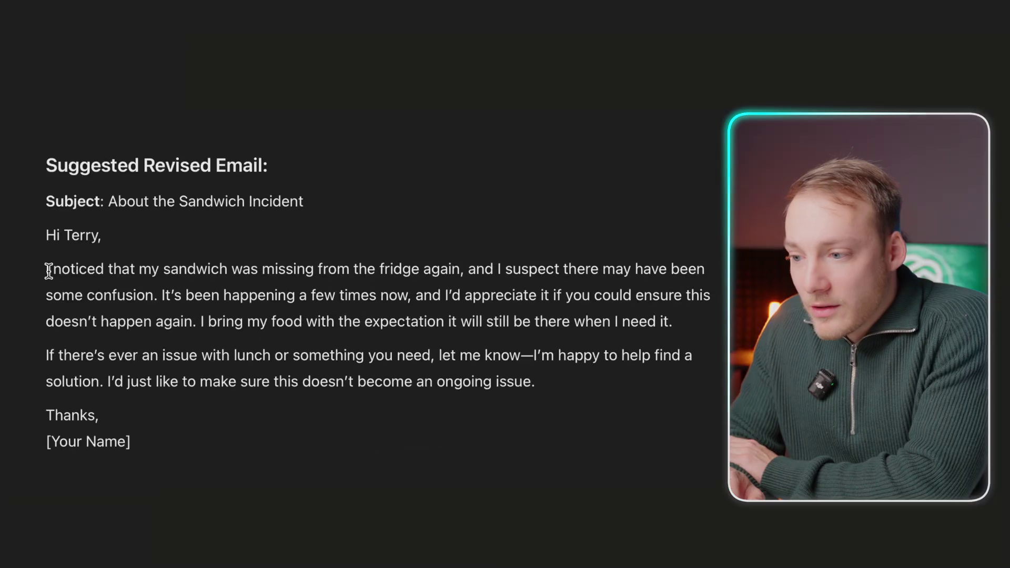
Step: Highlight the revised email's opening line, the confusion phrase, and the polite request to stop
left_click_drag(190, 201, 556, 203)
left_click_drag(412, 272, 152, 296)
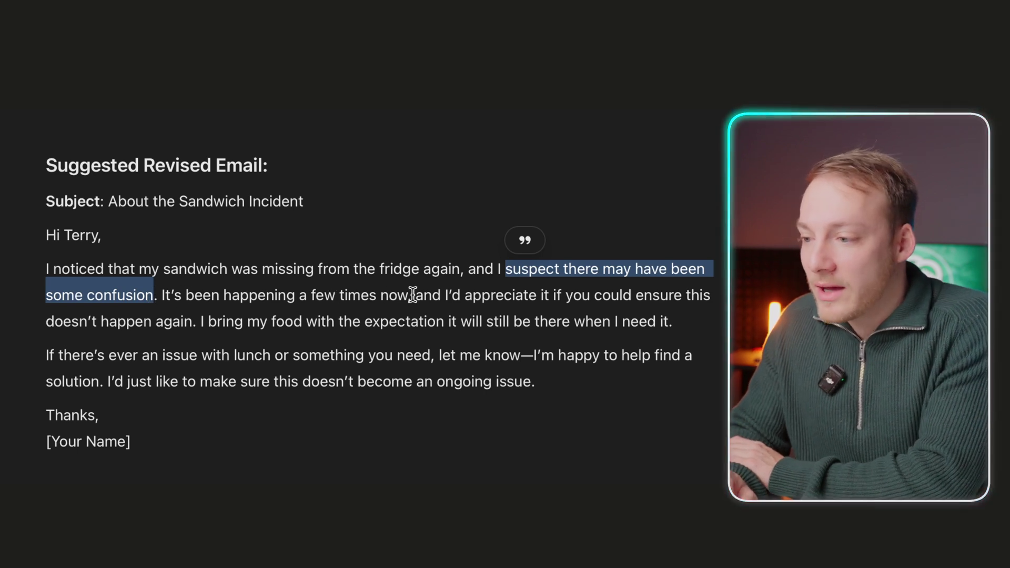
left_click_drag(412, 295, 687, 330)
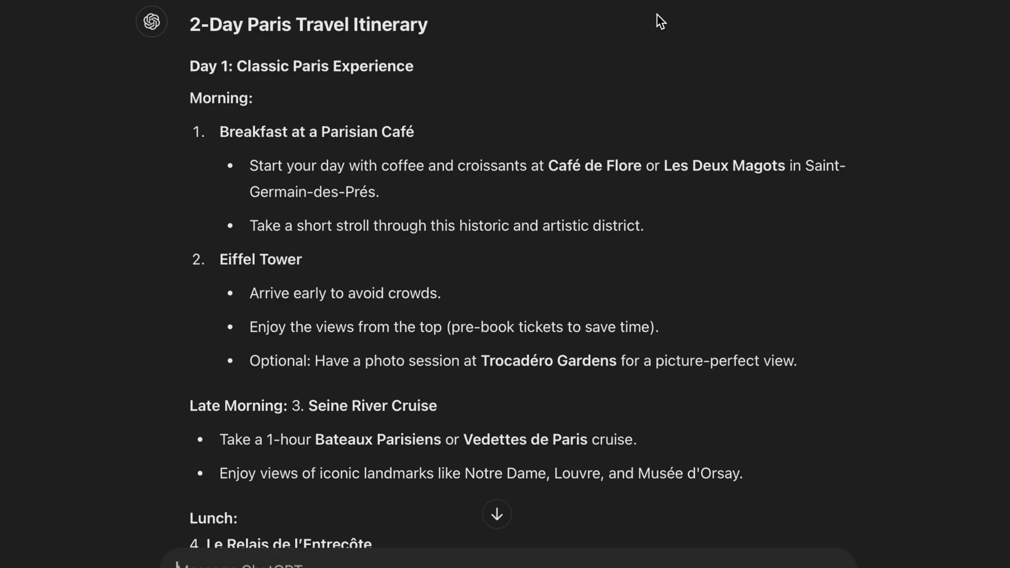
Step: Scroll the itinerary to the critic's Treize au Jardin and Tour Montparnasse suggestions
scroll(388, 214, "down", 7)
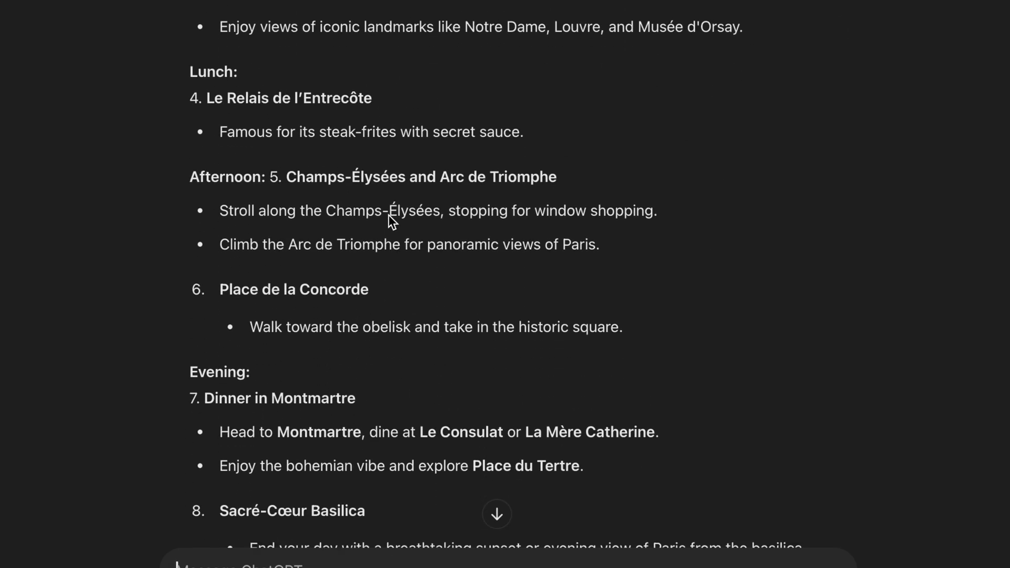
scroll(388, 214, "up", 6)
scroll(388, 215, "up", 1)
scroll(428, 315, "down", 5)
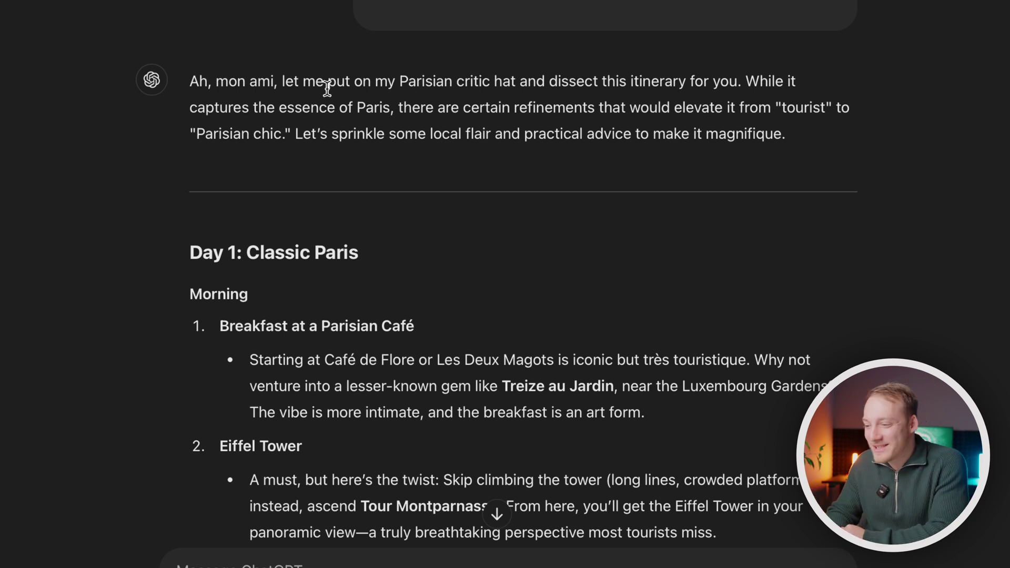
scroll(466, 101, "down", 5)
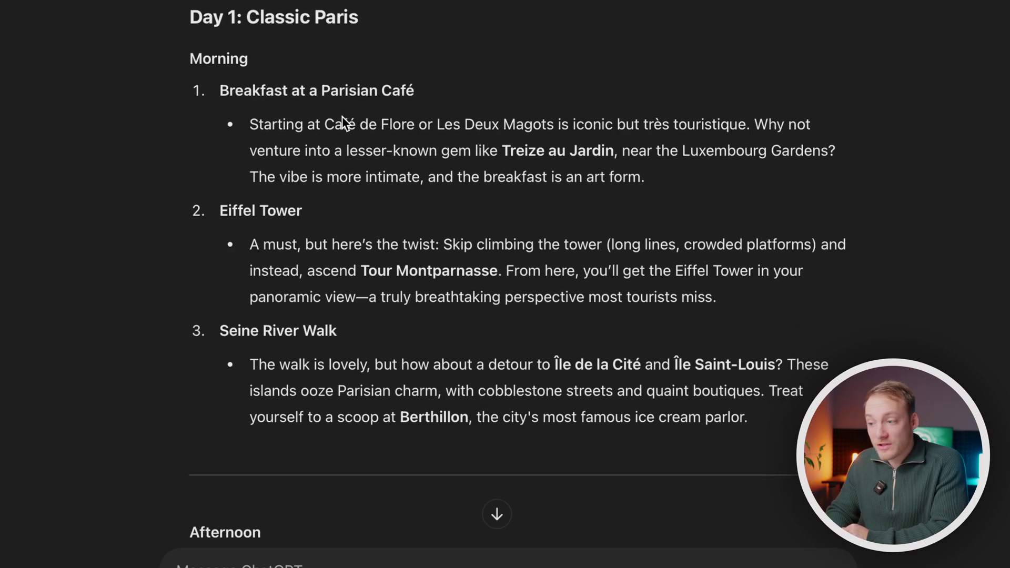
left_click_drag(192, 4, 572, 168)
left_click(572, 169)
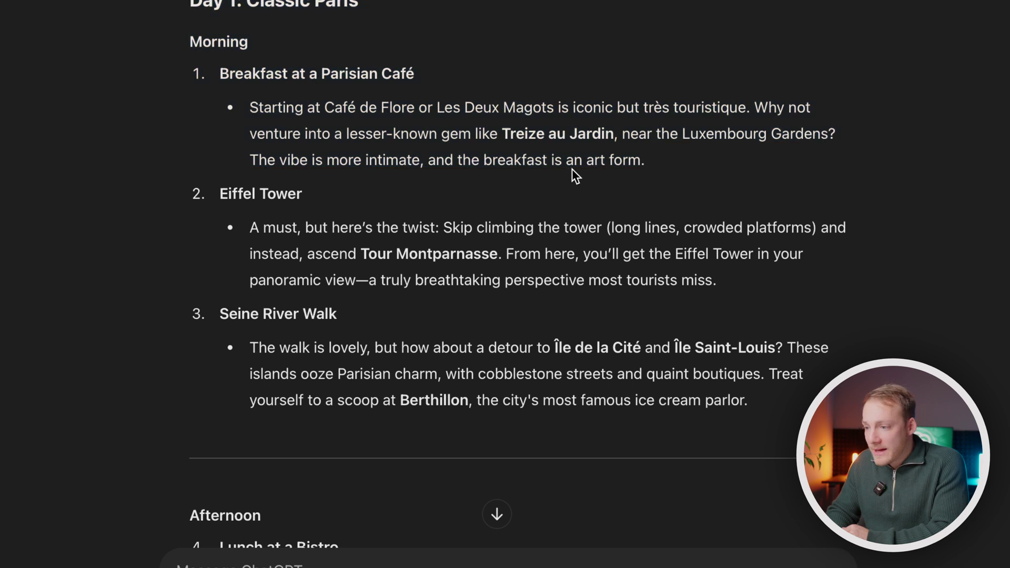
scroll(302, 121, "down", 1)
left_click_drag(220, 17, 429, 21)
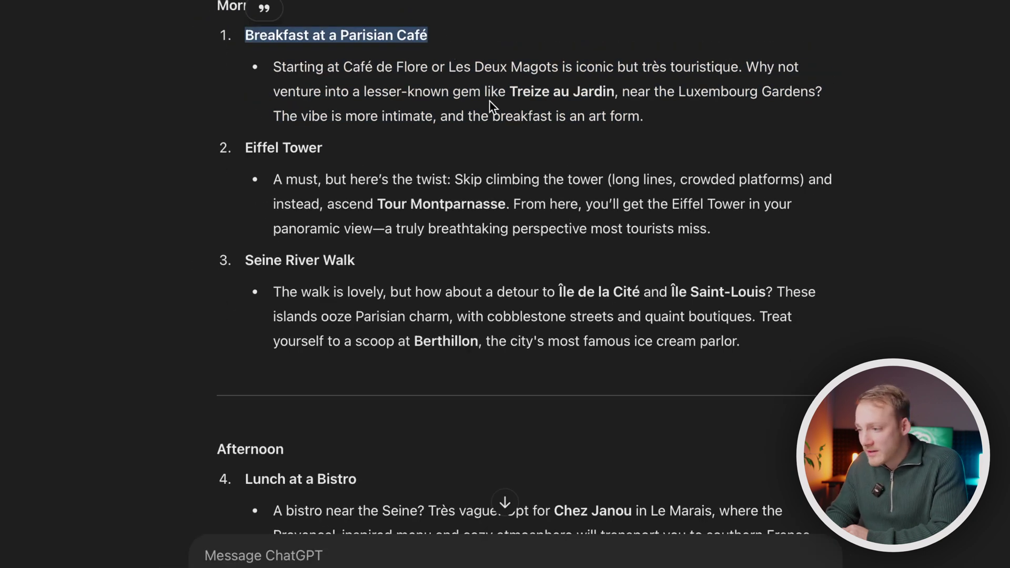
left_click_drag(275, 68, 563, 63)
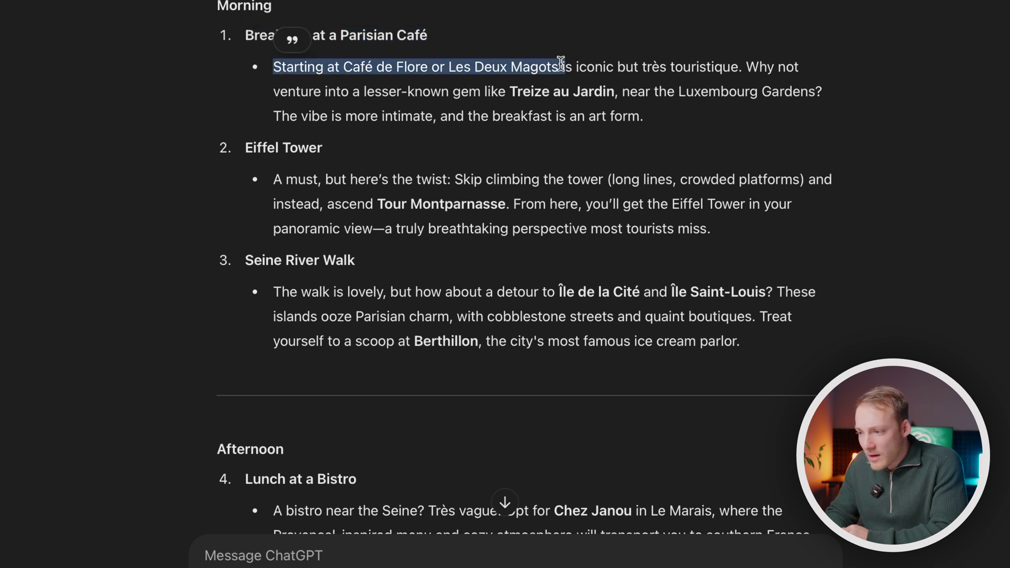
left_click(431, 96)
left_click_drag(363, 91, 614, 92)
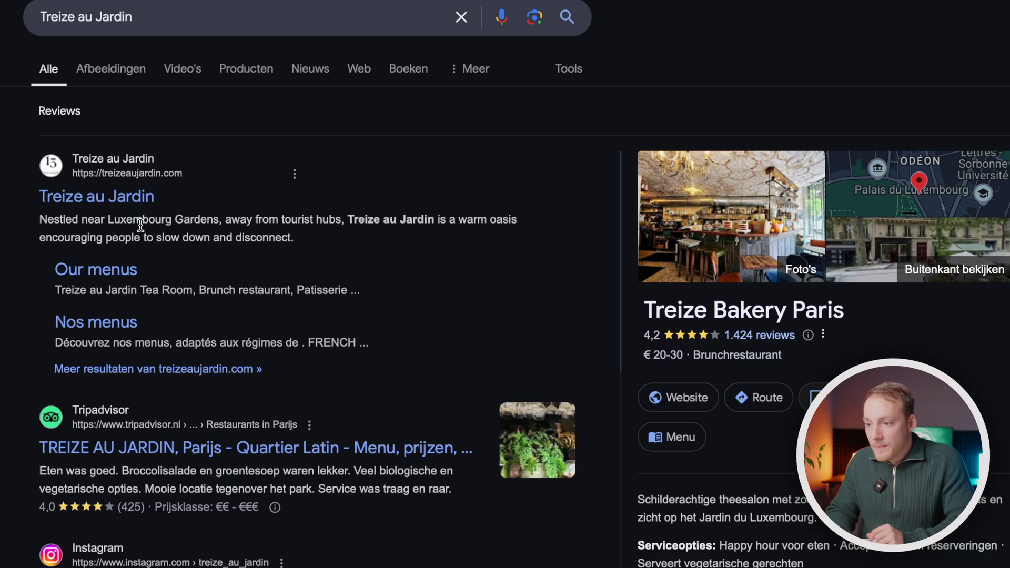
Step: Highlight 'away from tourist hubs' in the top Treize au Jardin search result
left_click_drag(226, 219, 336, 219)
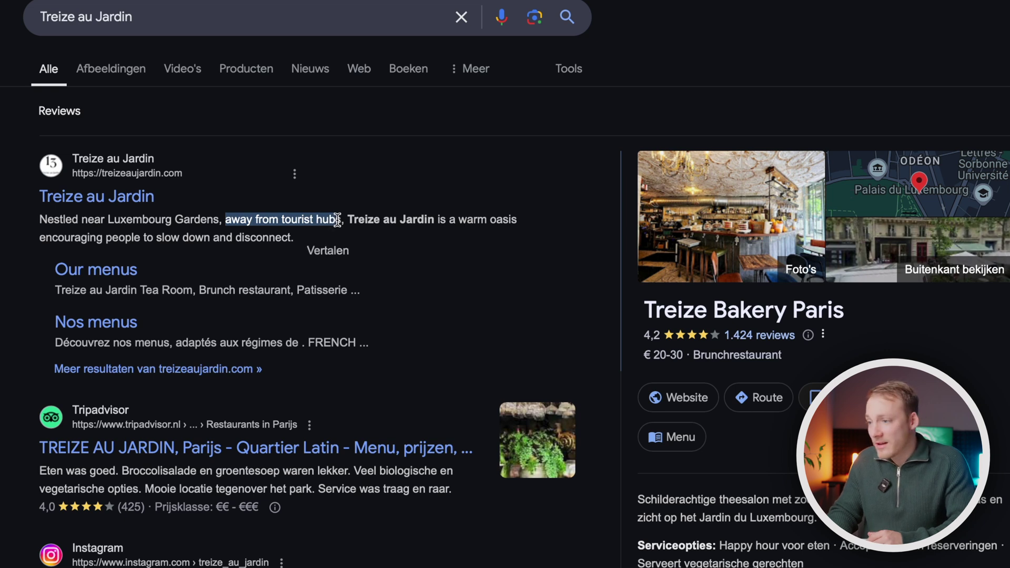